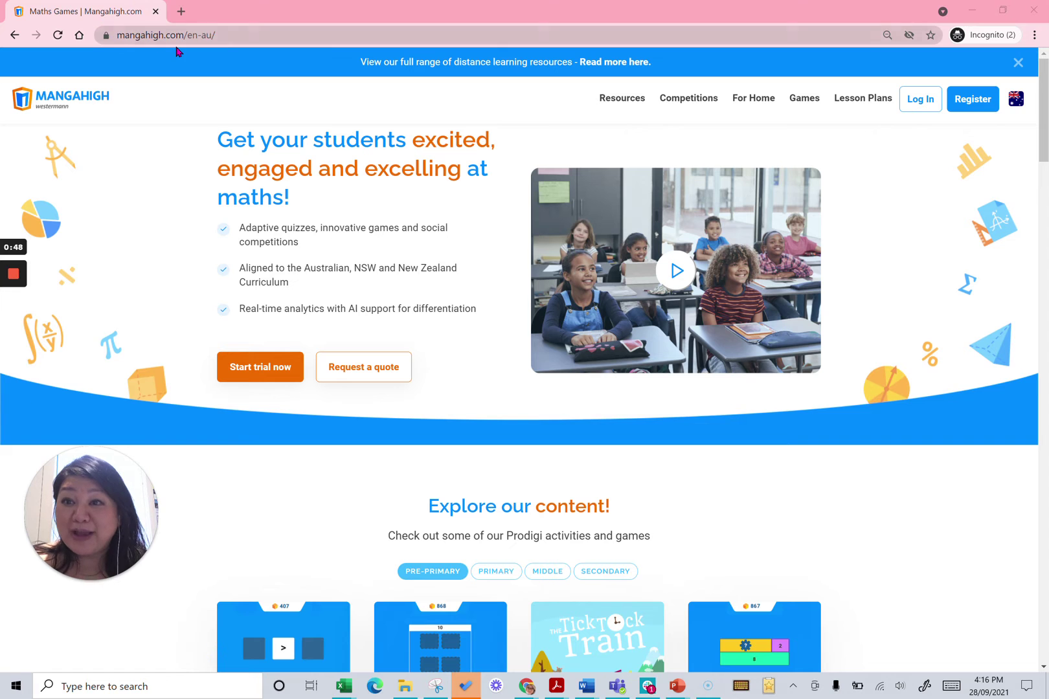
Log in on the Teacher tab with the saved email and password, then open Browse all activities
left_click(915, 101)
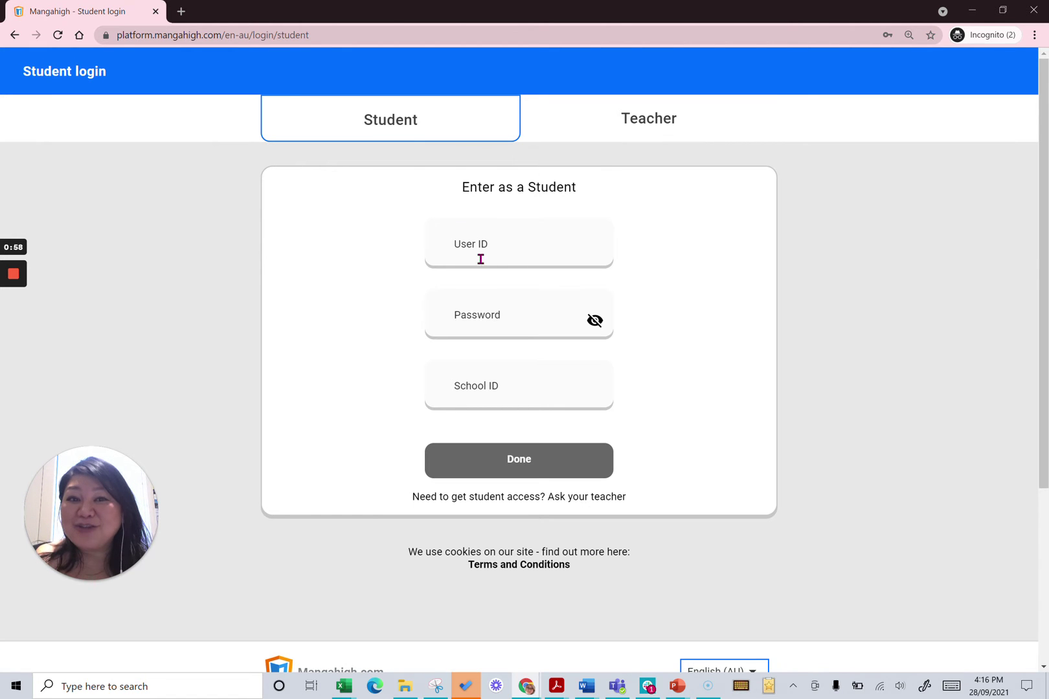
left_click(636, 129)
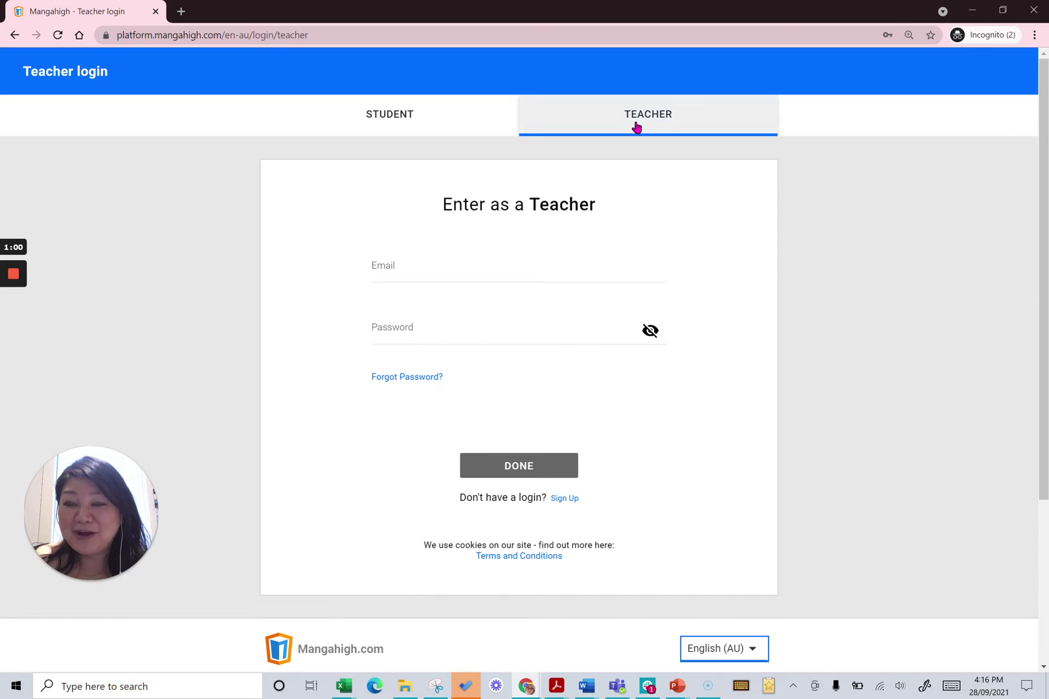
left_click(393, 270)
left_click(428, 304)
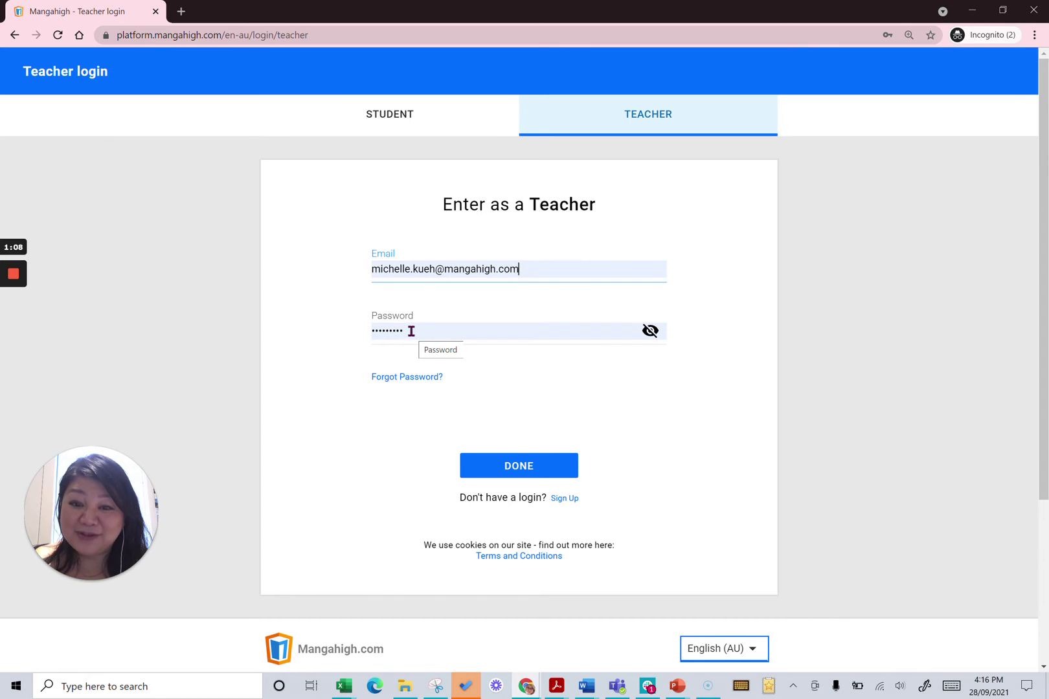
left_click(519, 467)
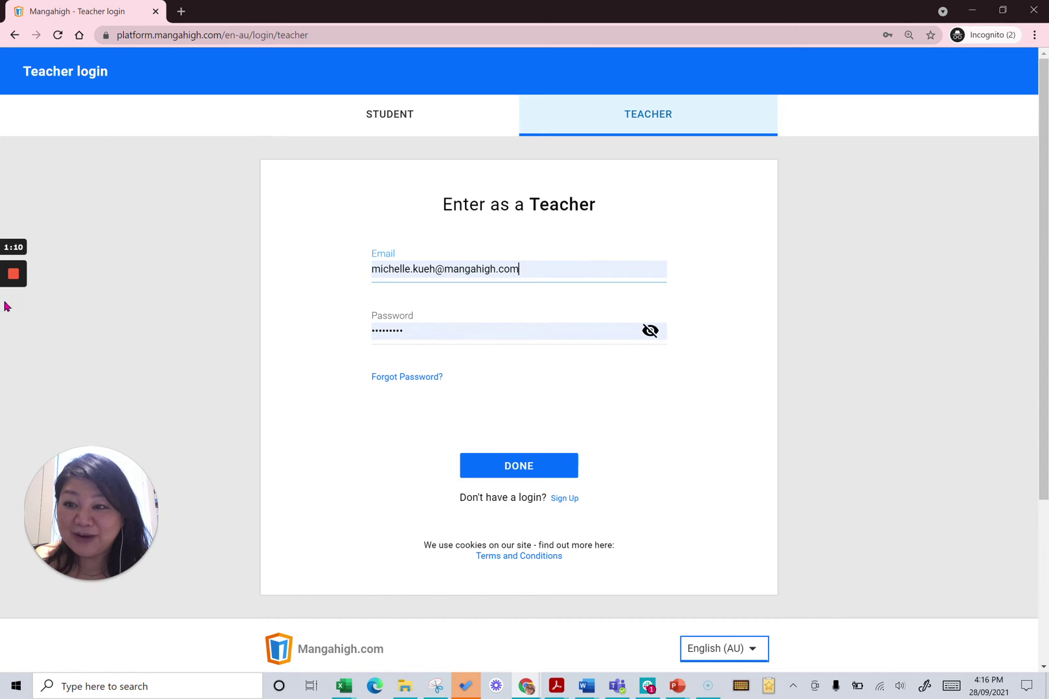
mouse_move(15, 278)
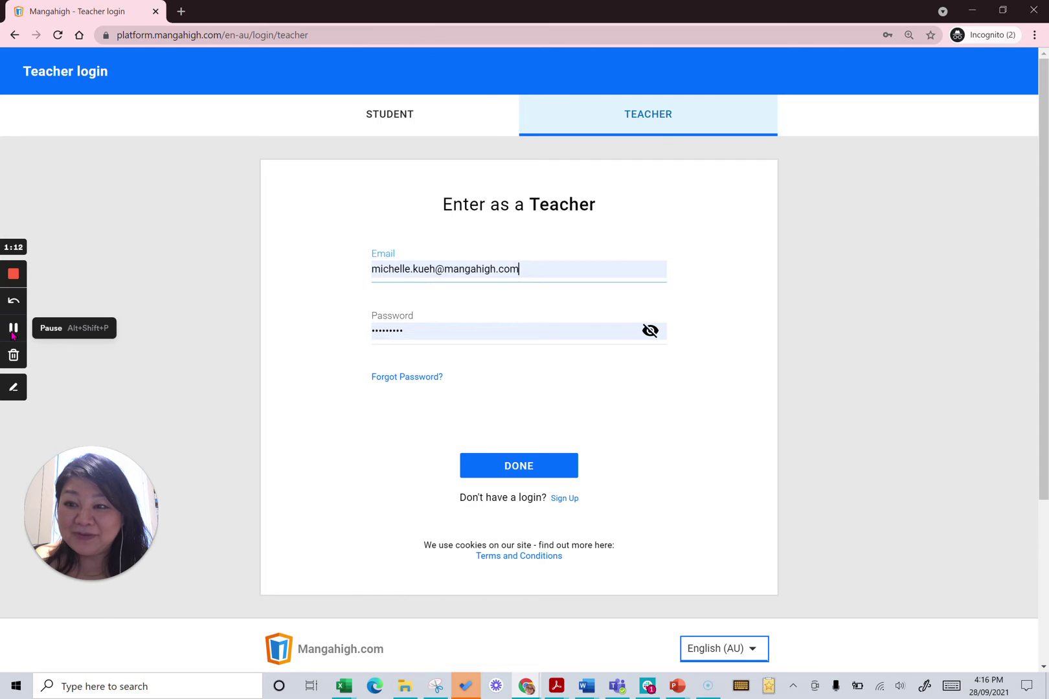
left_click(11, 331)
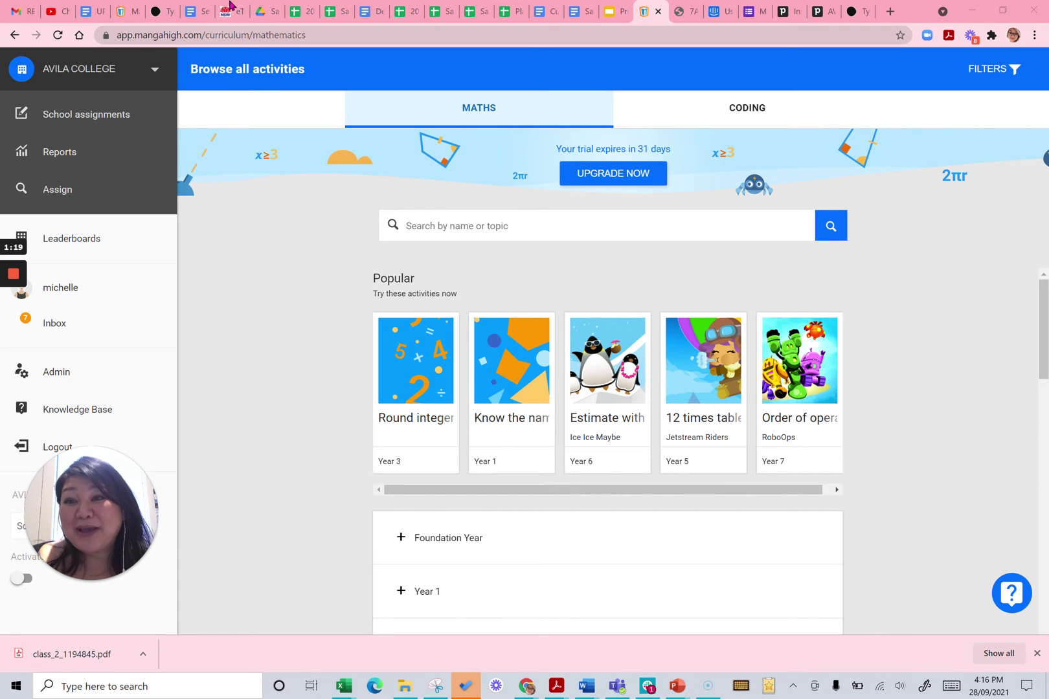
left_click(115, 78)
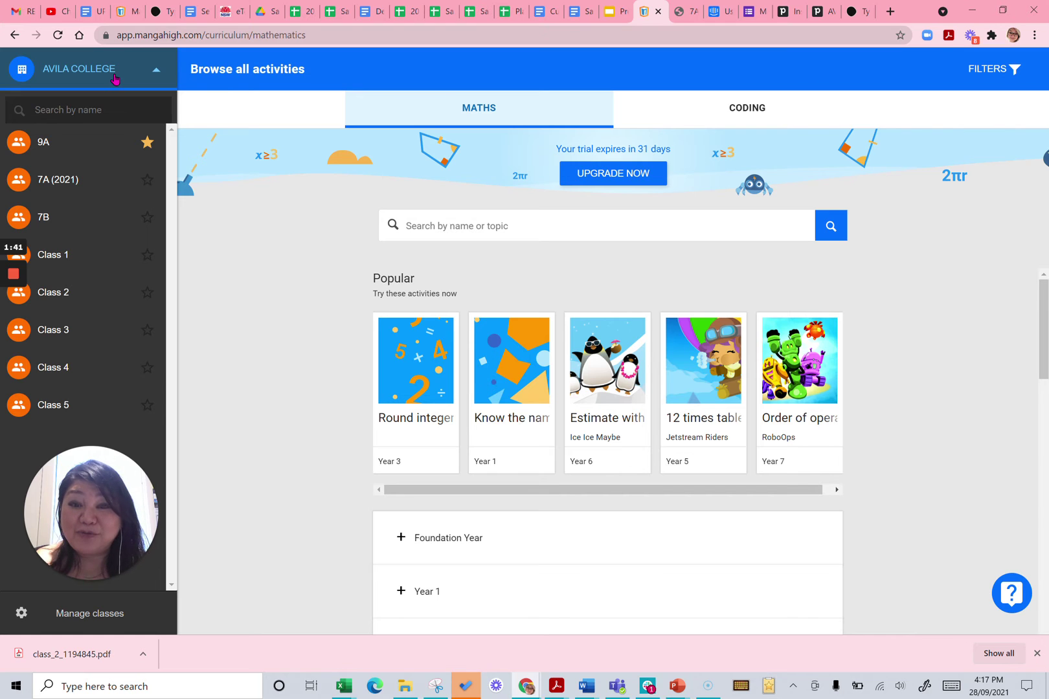
left_click(114, 78)
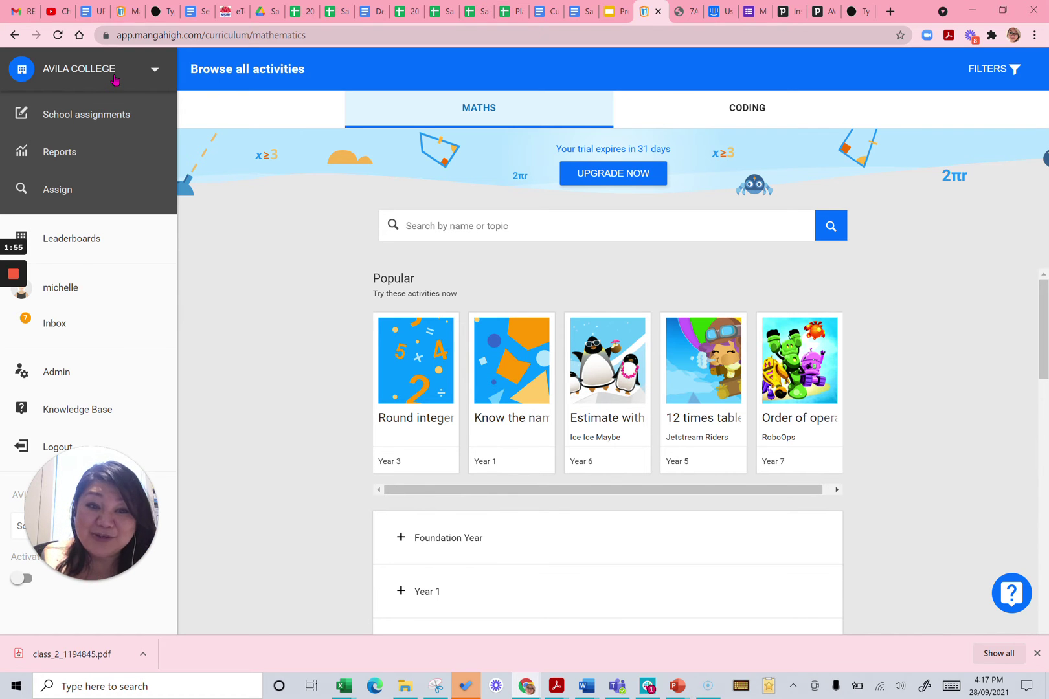
Go to the Admin classes list and open the Class 2 card with its student logins
left_click(72, 383)
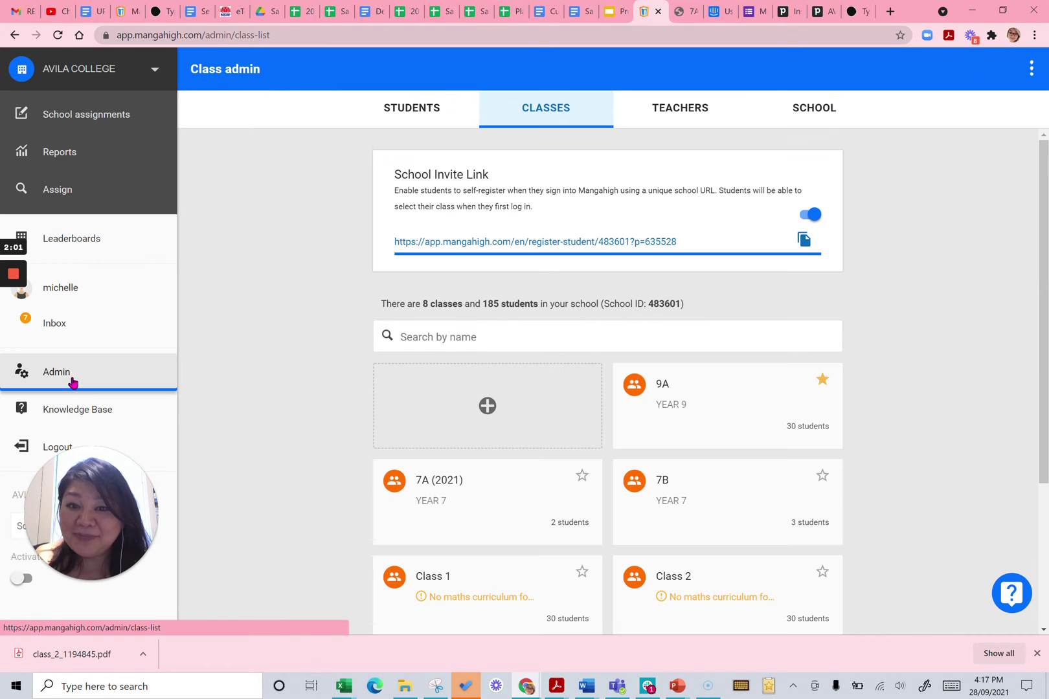
scroll(927, 393, "down", 1)
scroll(927, 393, "down", 2)
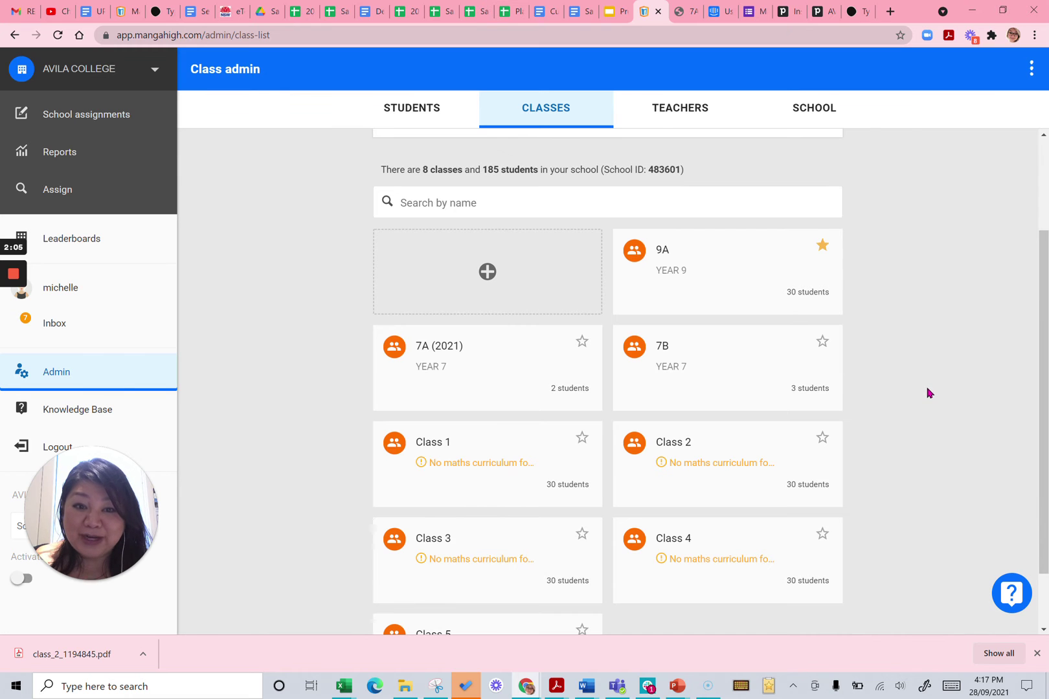
left_click(725, 456)
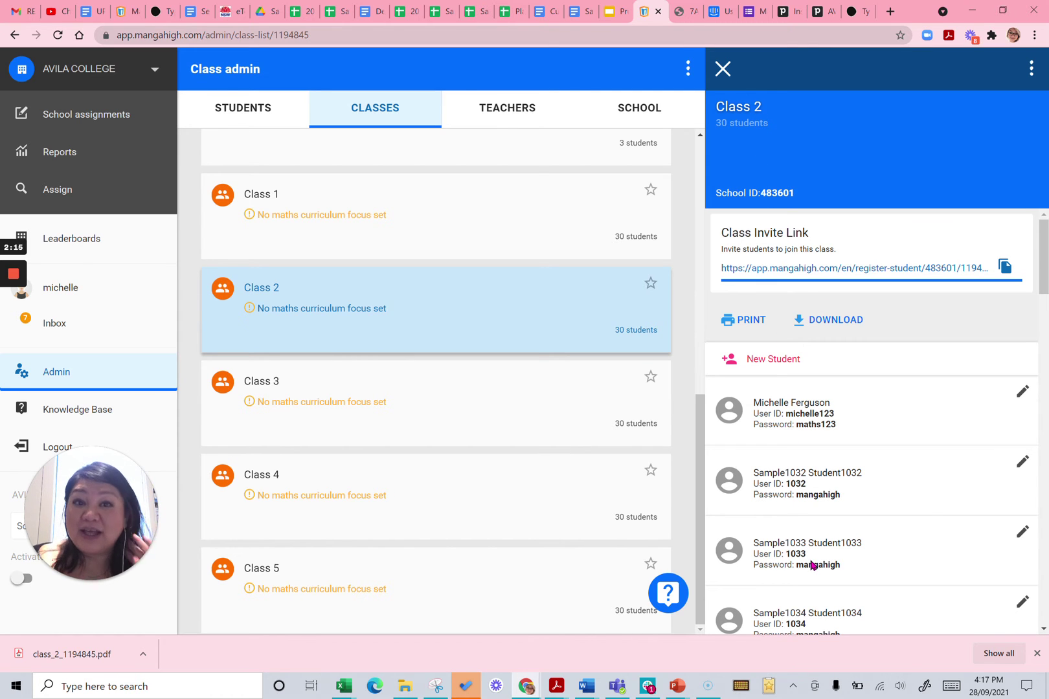
Download Class 2's printable login sheet and view the 7A (2021) login-cards PDF
left_click(754, 326)
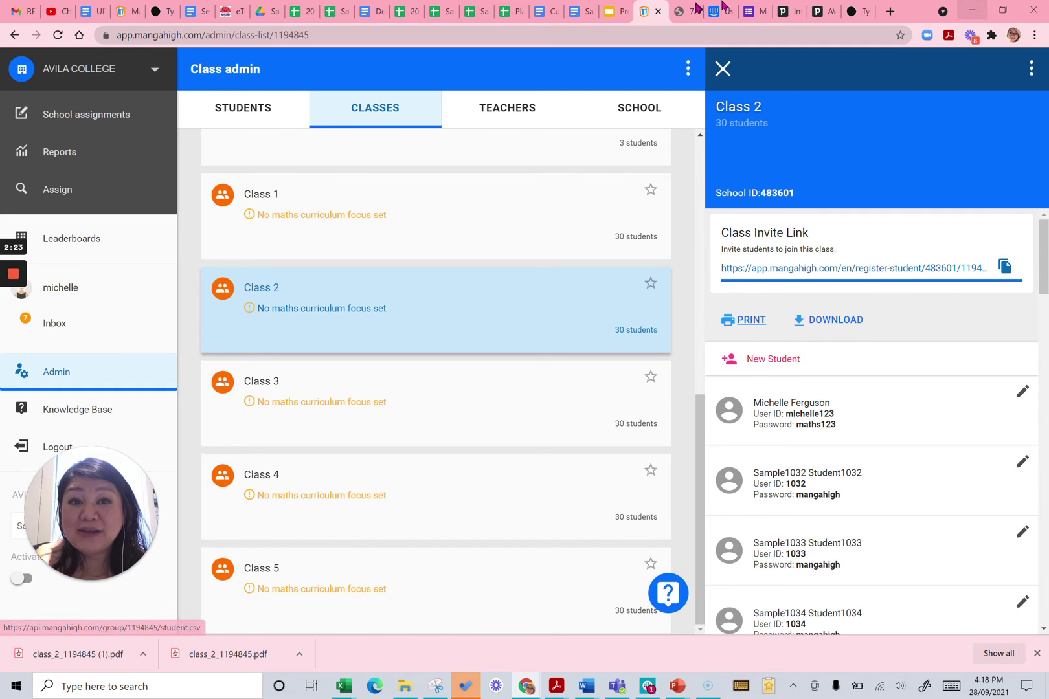
left_click(683, 13)
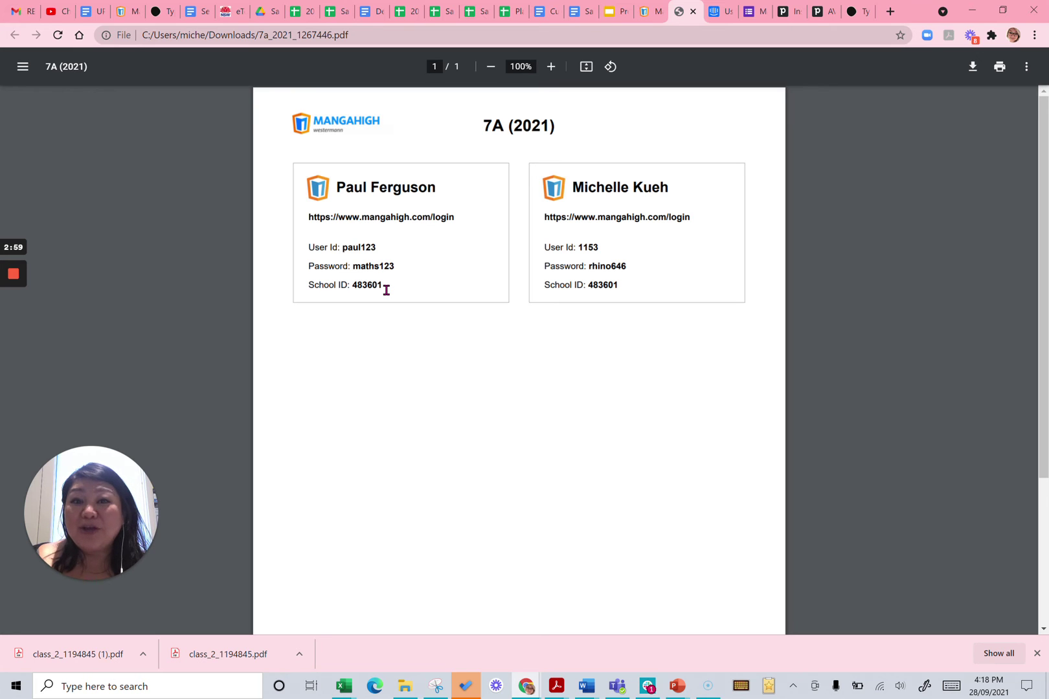
Switch from the 7A (2021) PDF back to the Mangahigh Class 2 admin tab
left_click(647, 20)
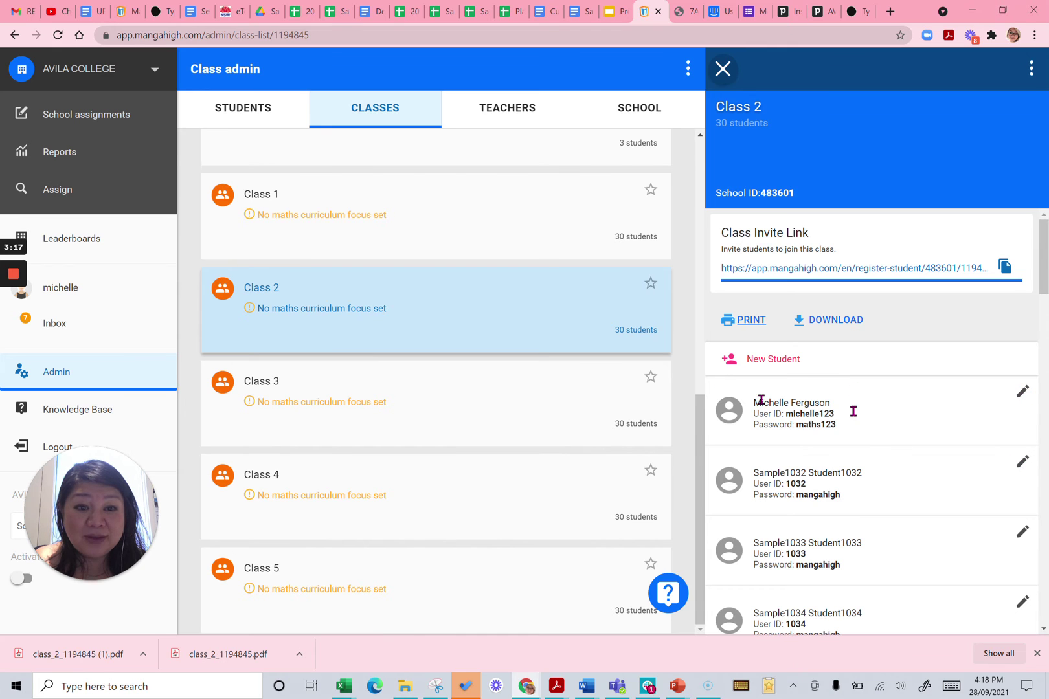
Replace the first Class 2 student's current password with a new one and save it
scroll(894, 434, "down", 1)
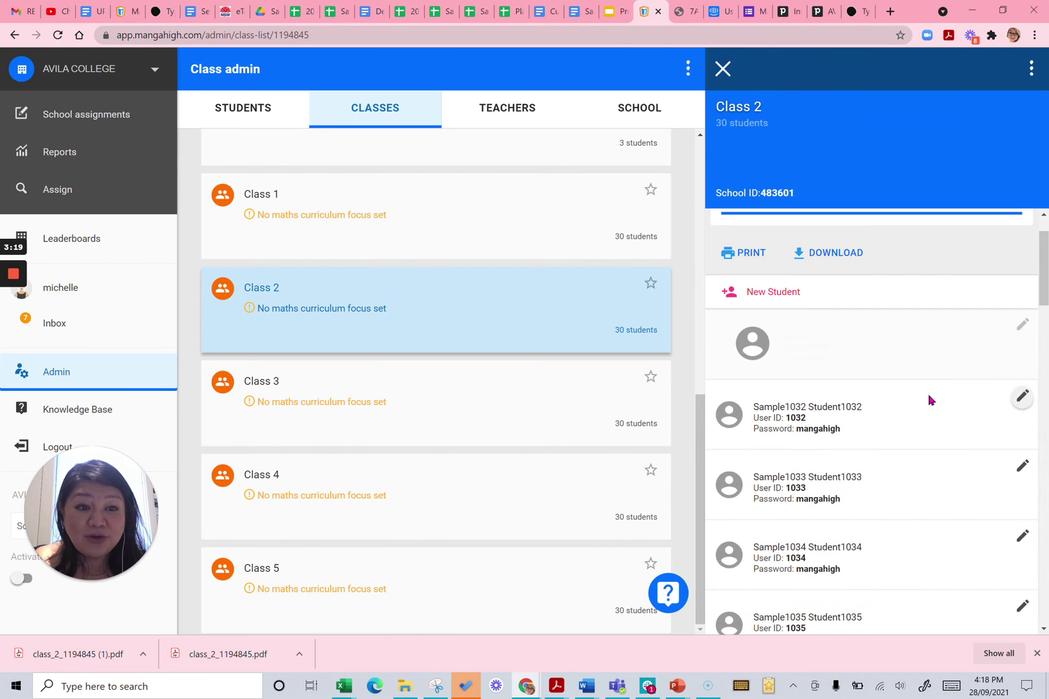
scroll(826, 418, "down", 1)
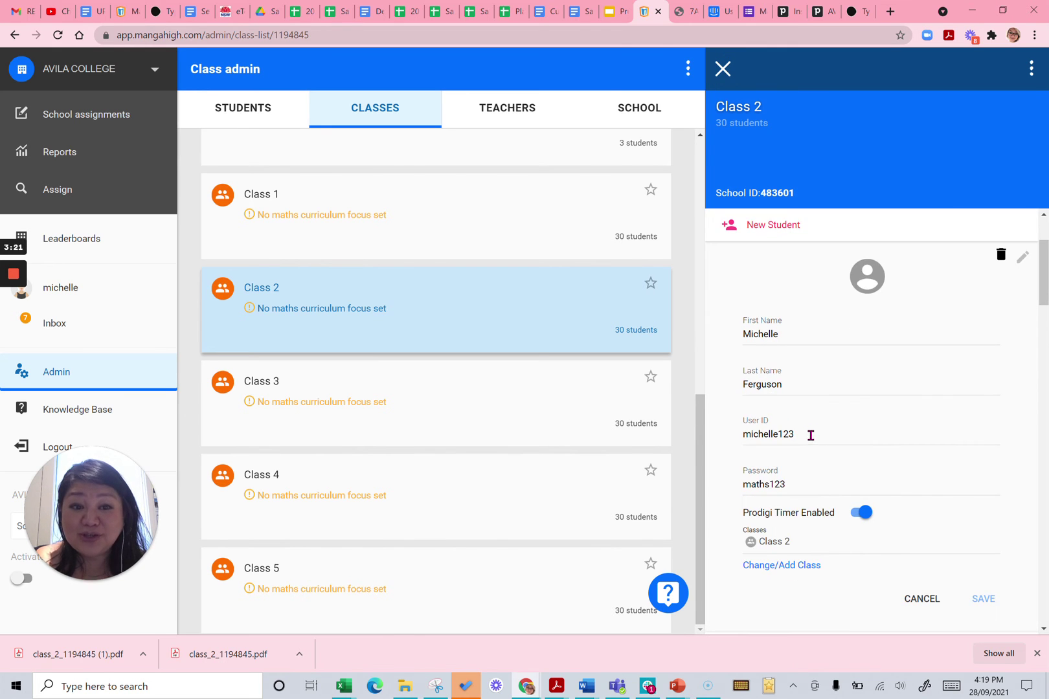
left_click_drag(795, 483, 733, 490)
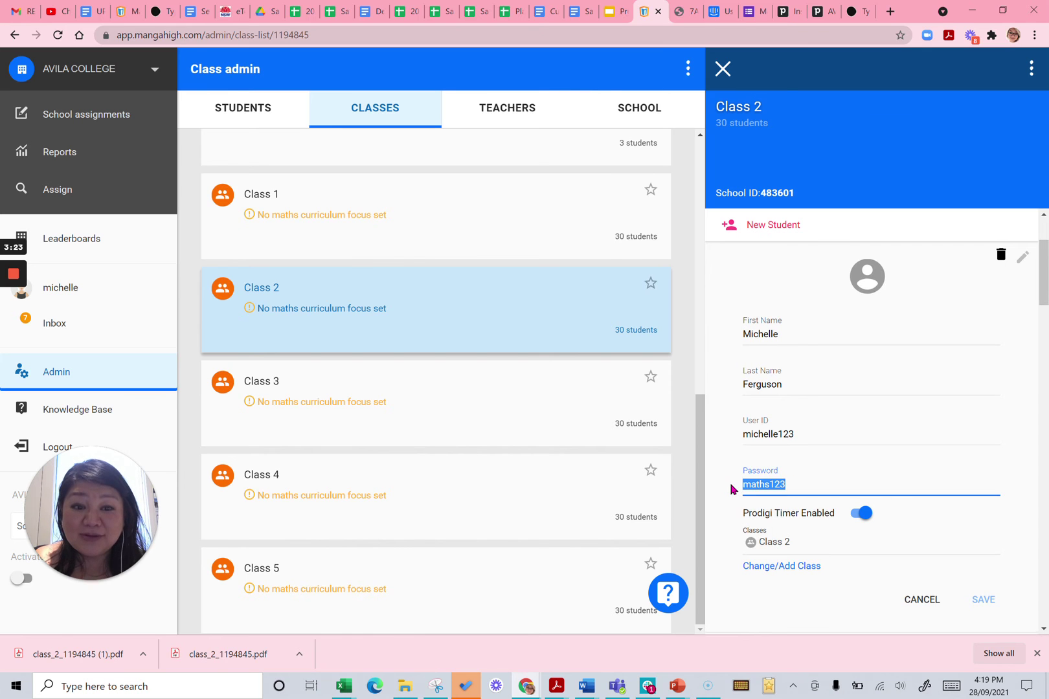
type("mangahigh")
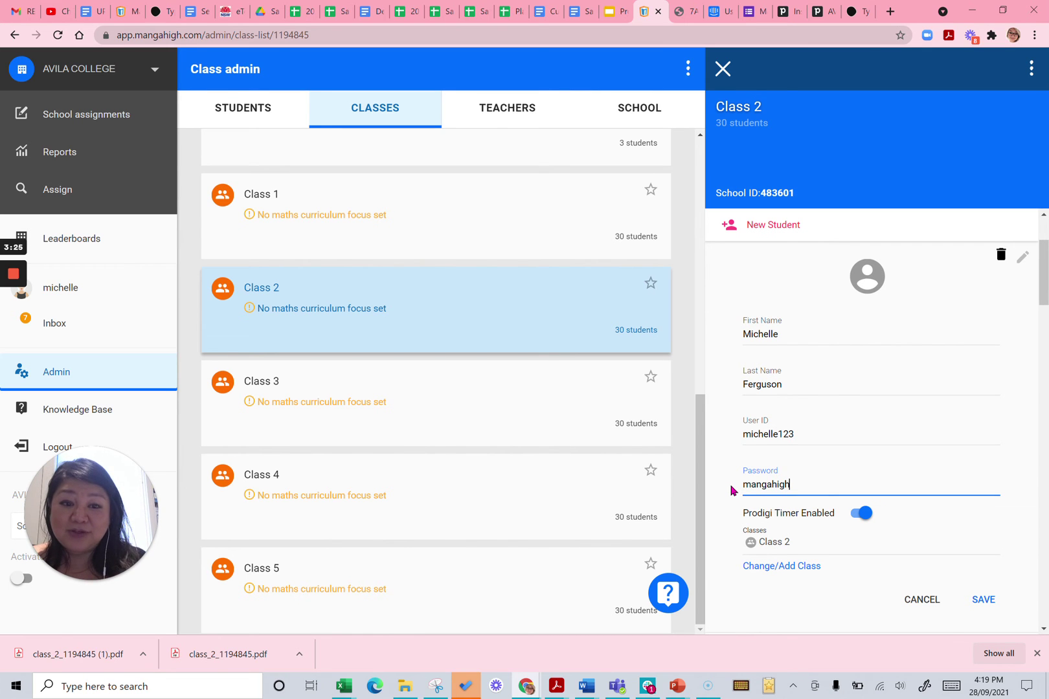
left_click(984, 602)
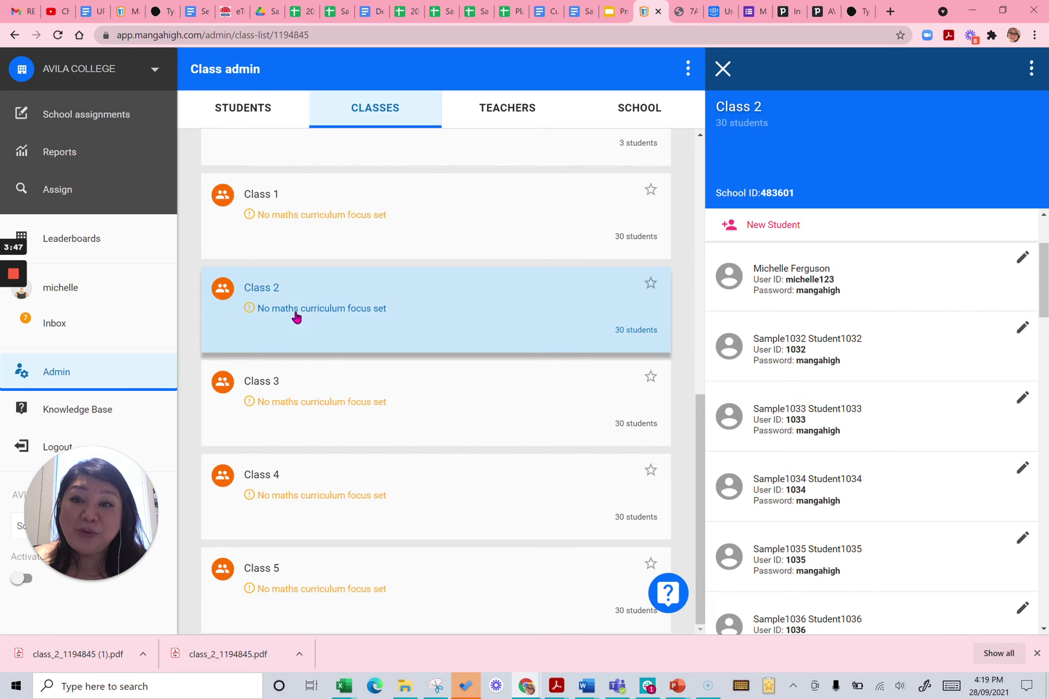
scroll(323, 250, "up", 2)
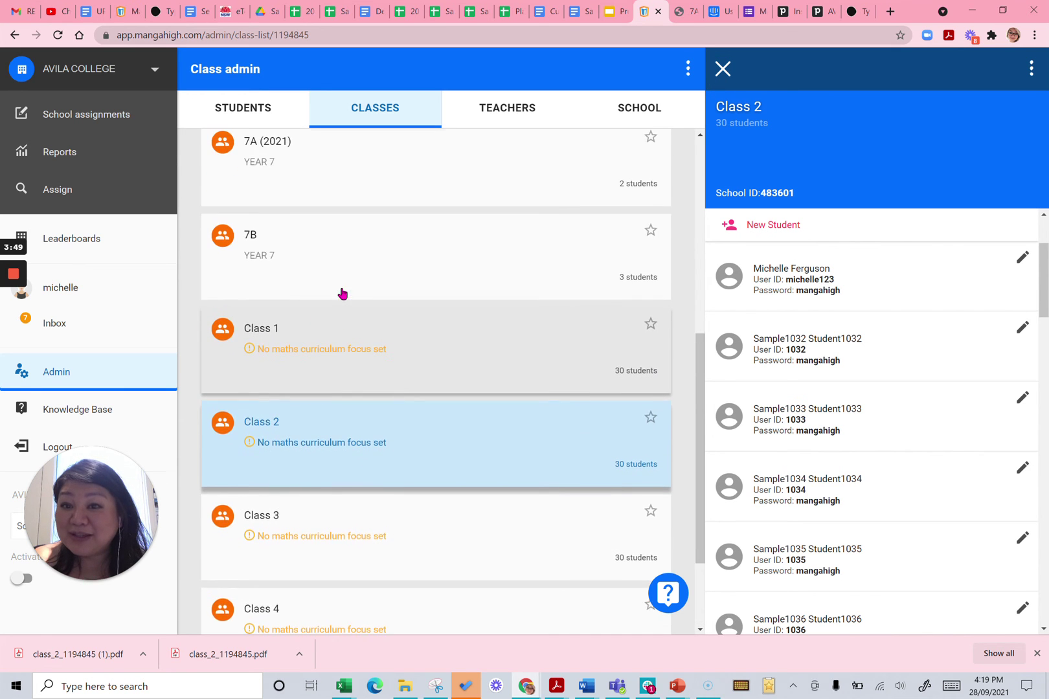
scroll(342, 293, "up", 1)
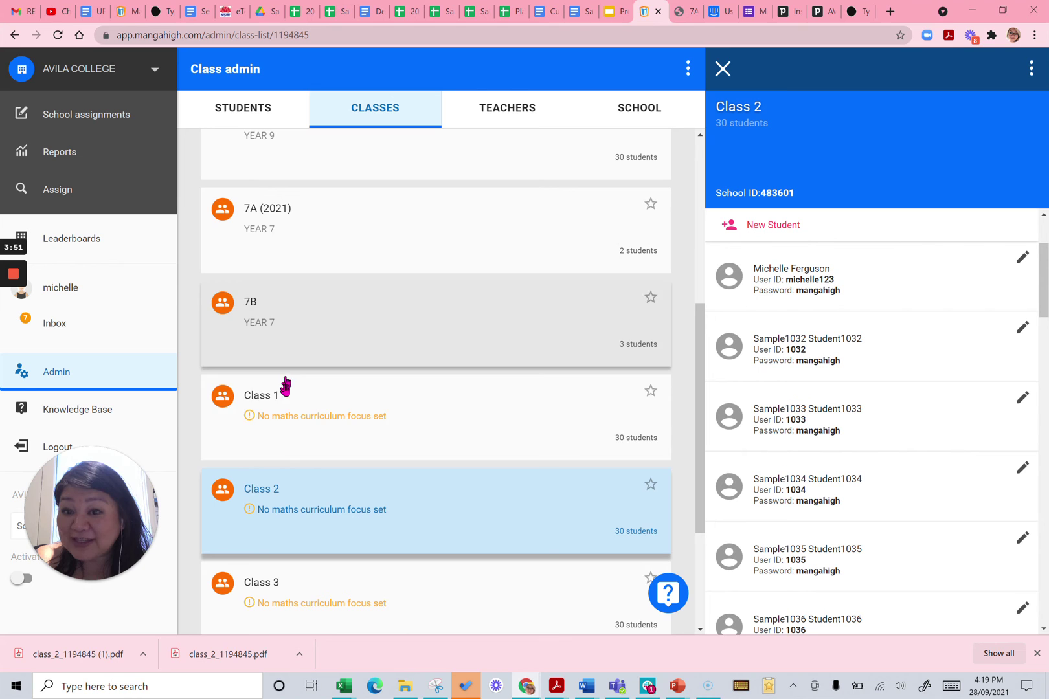
scroll(353, 418, "down", 1)
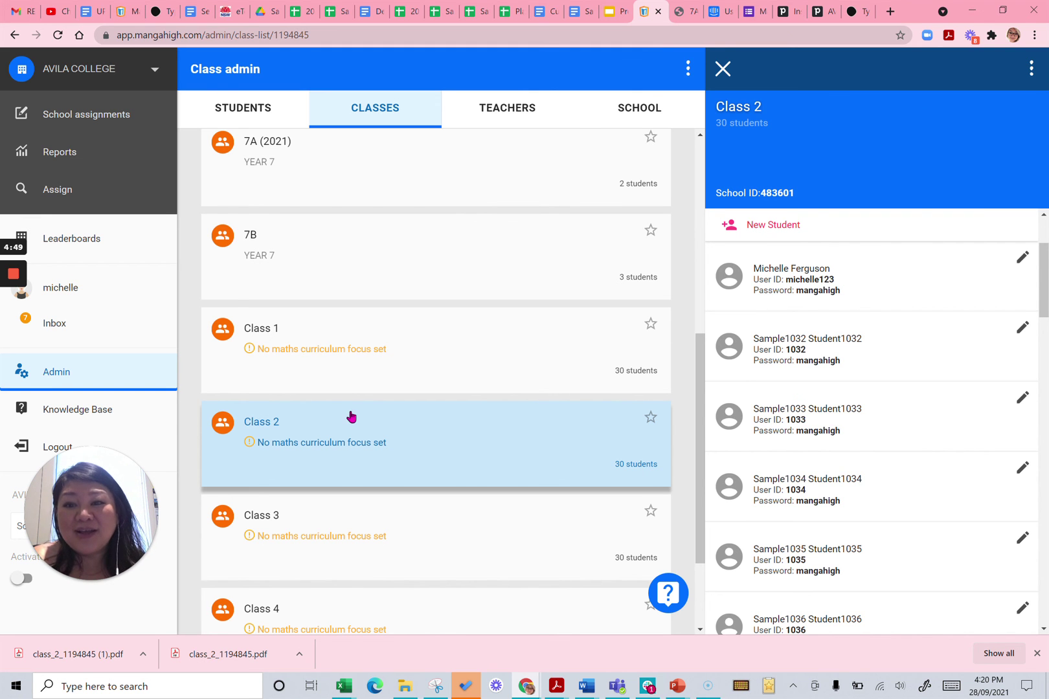
In Class 1's settings, set the name to '7A (beginner)' and maths focus to Year 6, then save
left_click(428, 374)
scroll(429, 374, "down", 2)
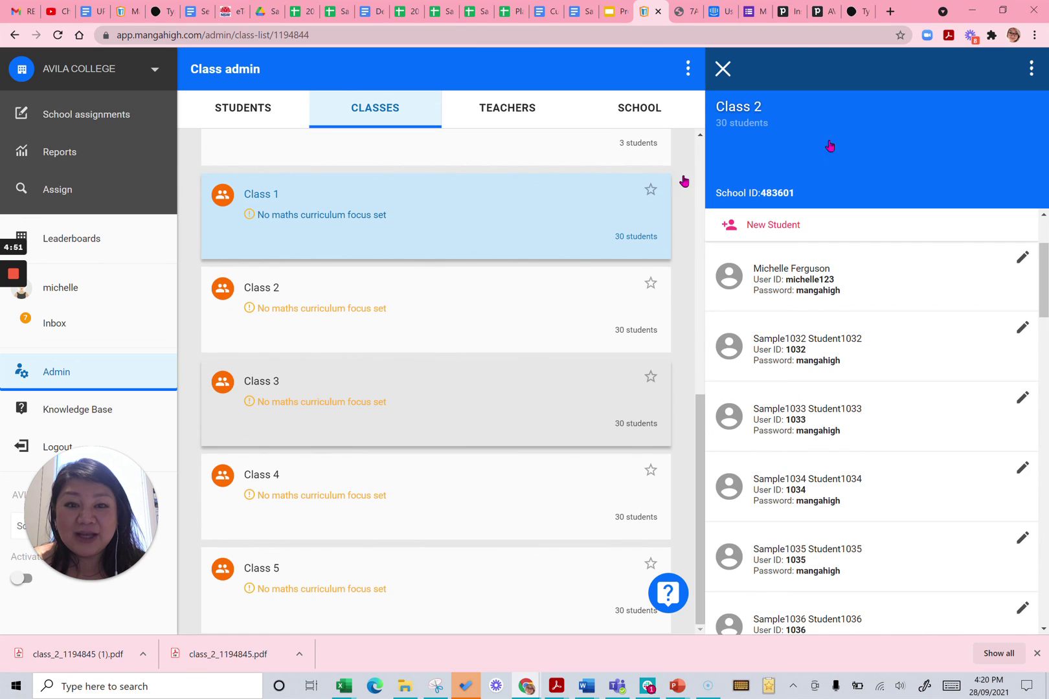
left_click(1032, 69)
left_click(962, 82)
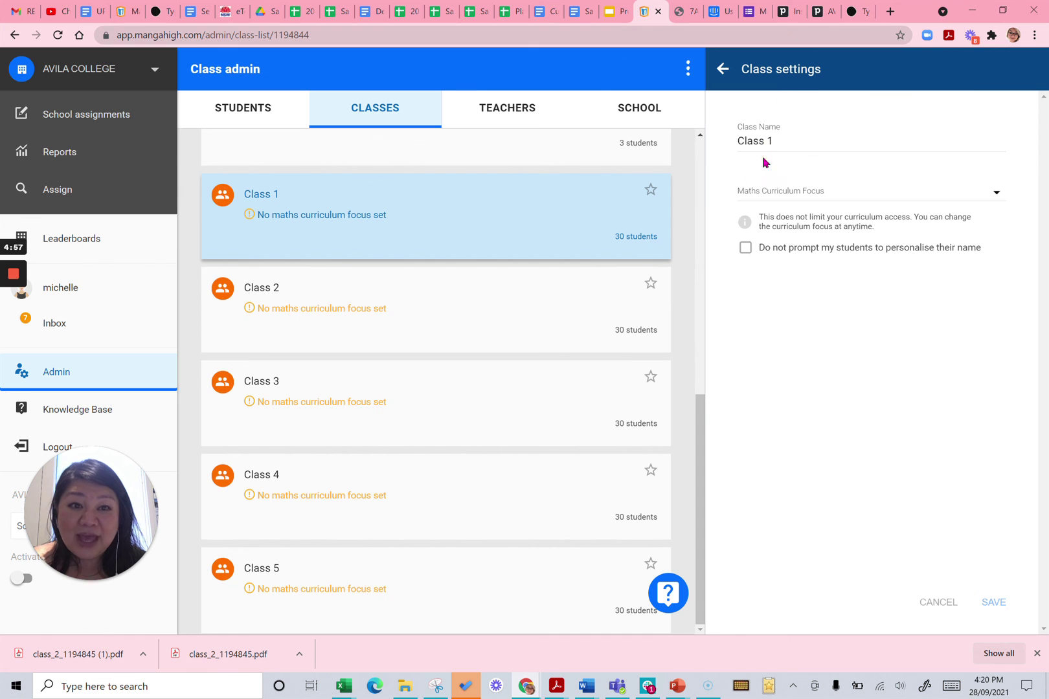
left_click_drag(782, 142, 730, 143)
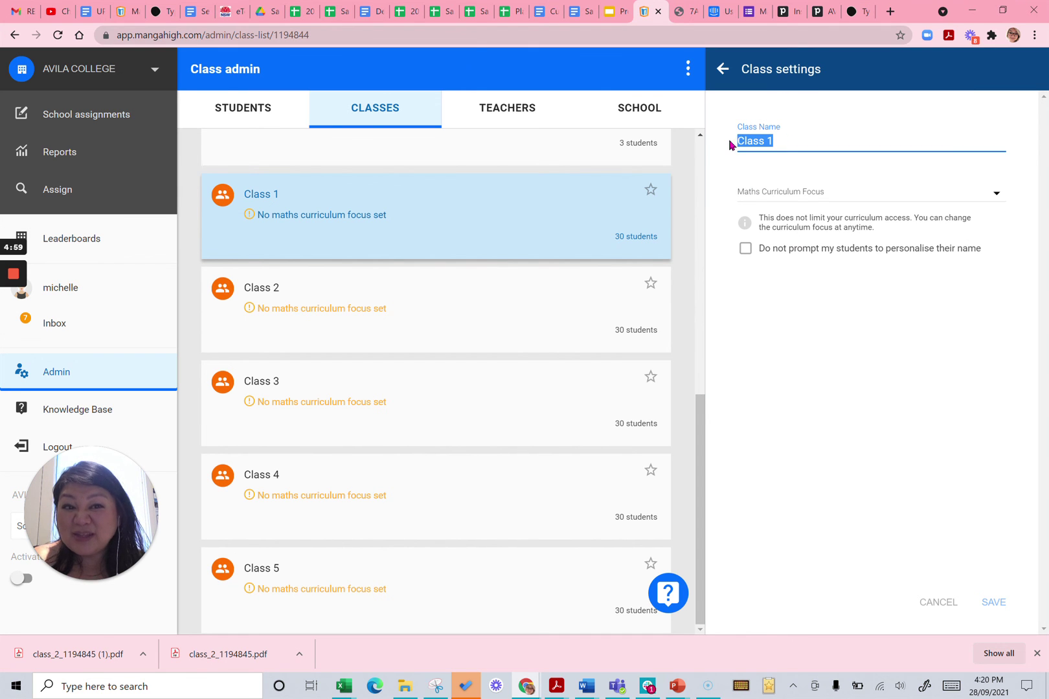
type("7A (")
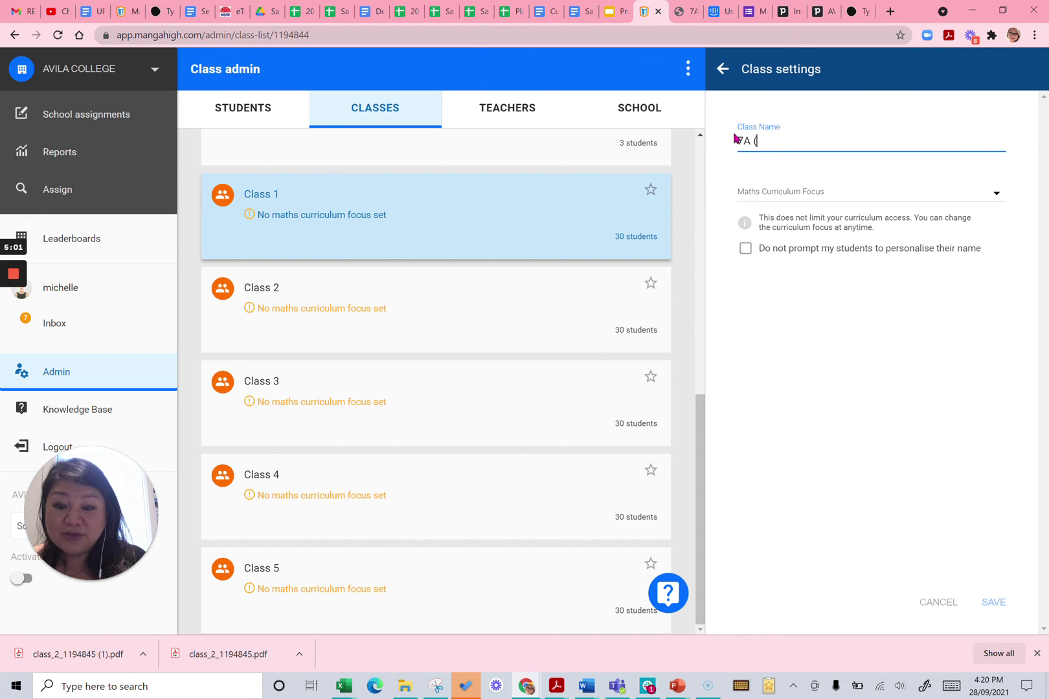
type("beginner")
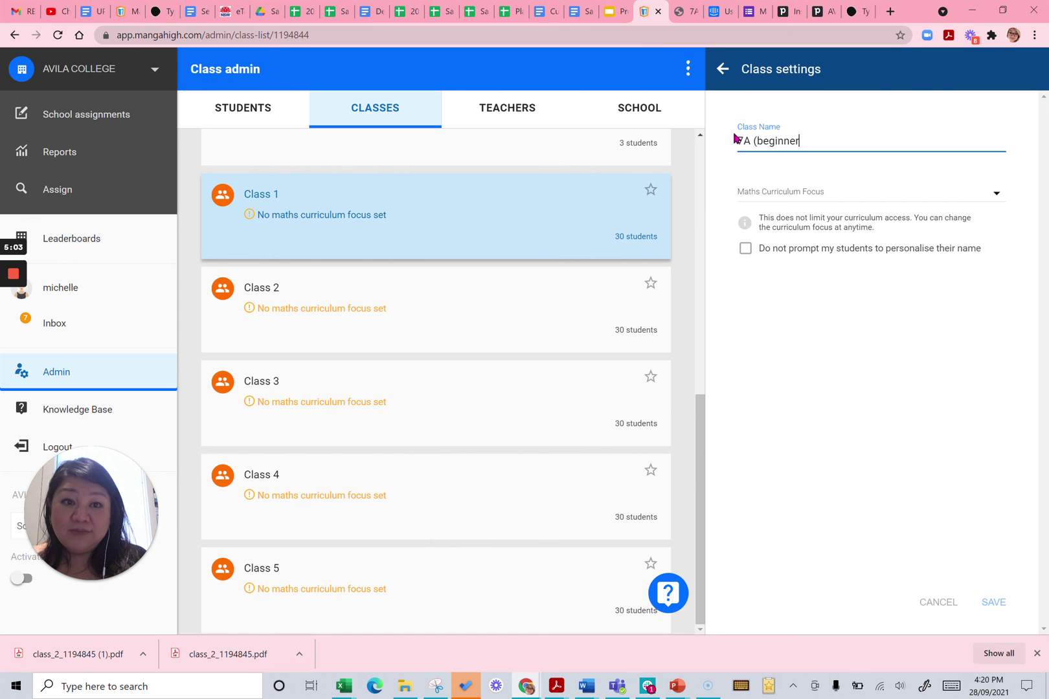
type(")")
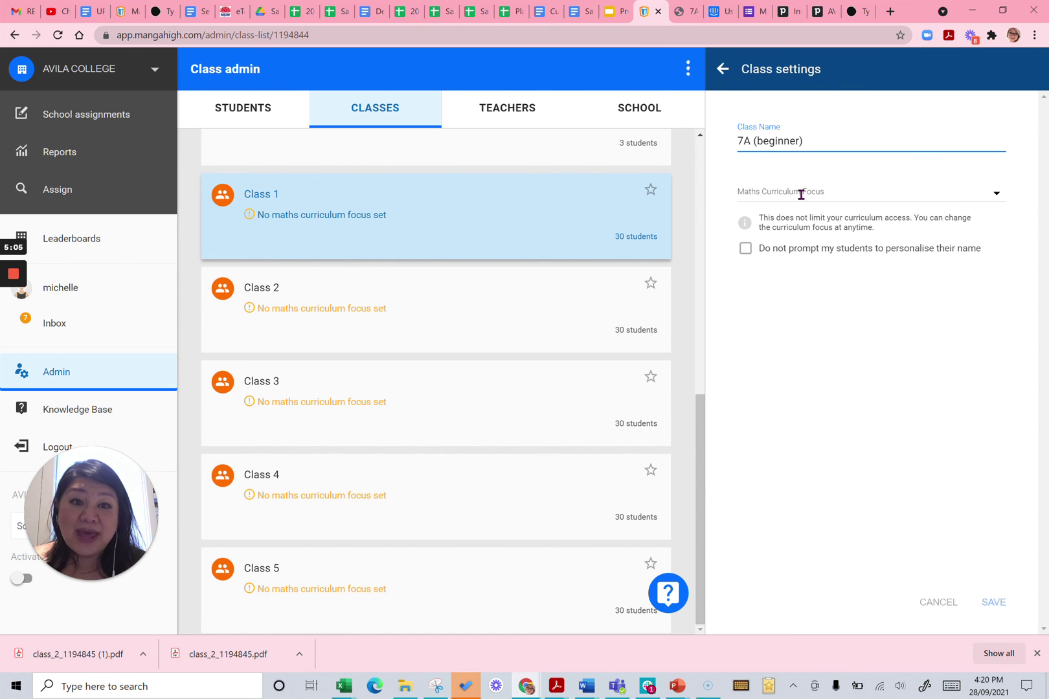
left_click(800, 193)
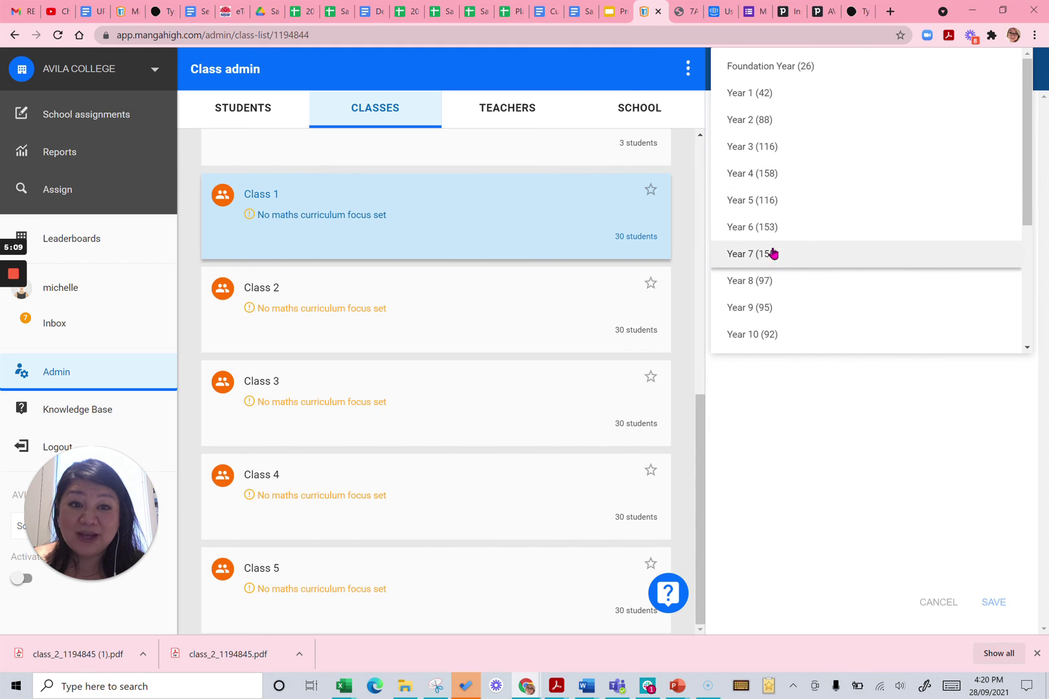
left_click(771, 233)
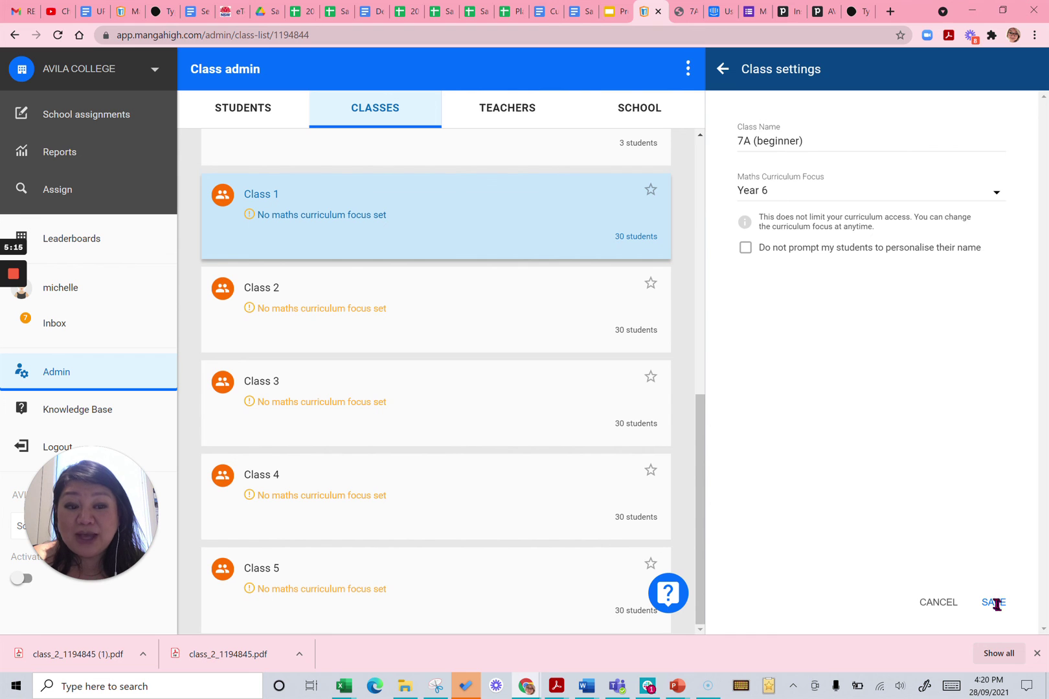
left_click(994, 603)
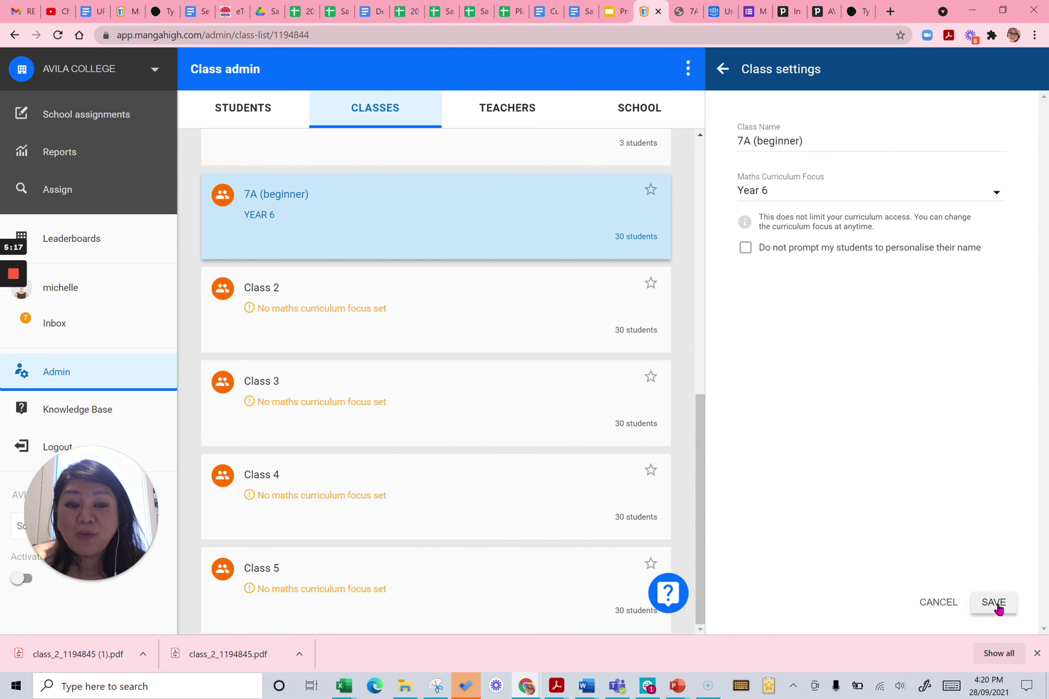